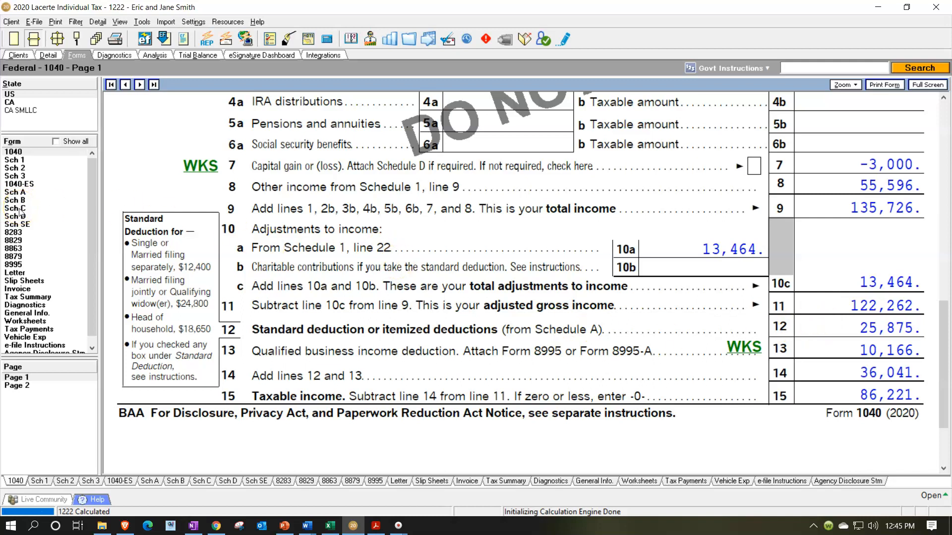
Review the tax, credits, other taxes and payments lines on page 2 of Form 1040
click(40, 385)
scroll(407, 337, up, 10)
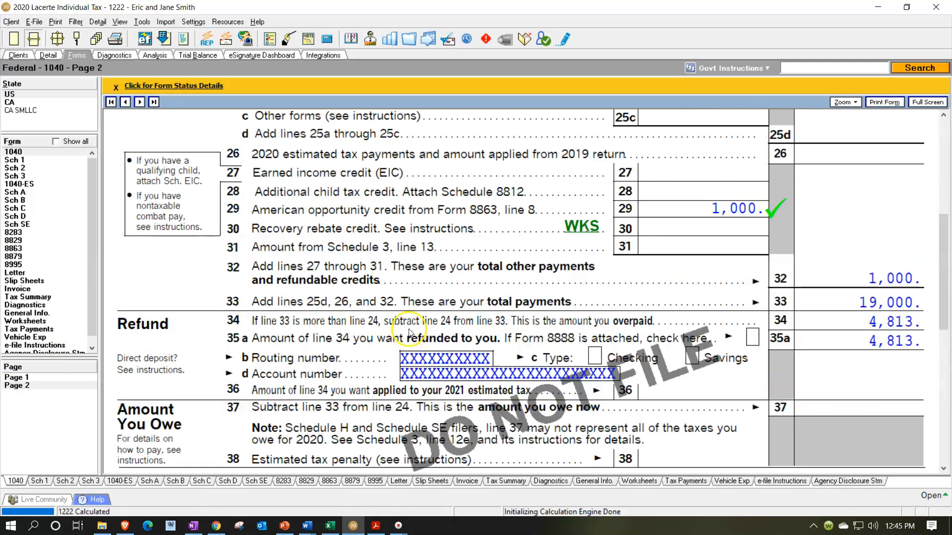
scroll(475, 332, down, 3)
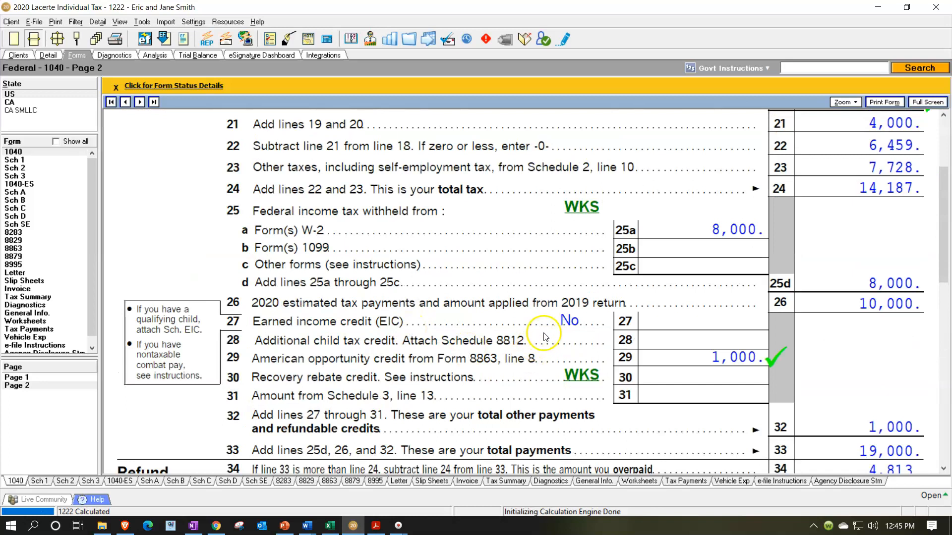
scroll(547, 332, up, 5)
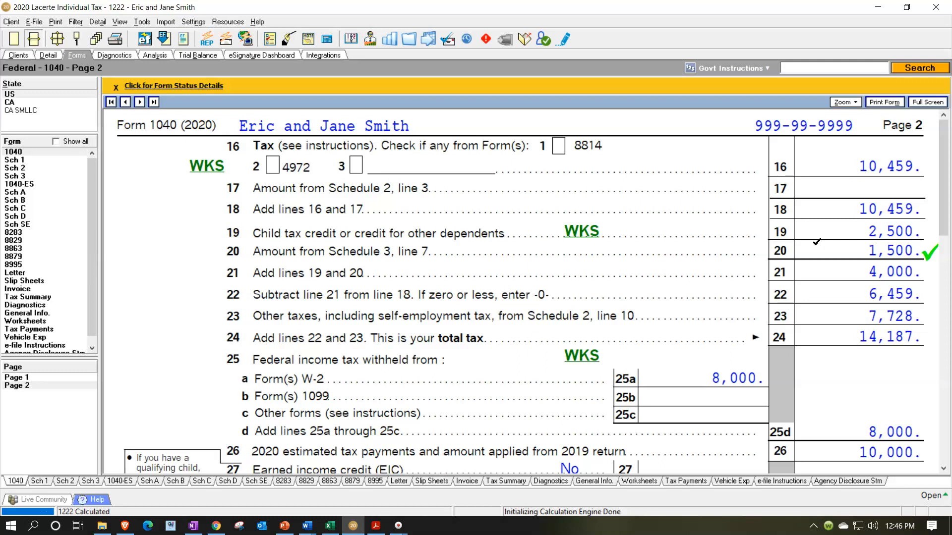
scroll(817, 241, down, 3)
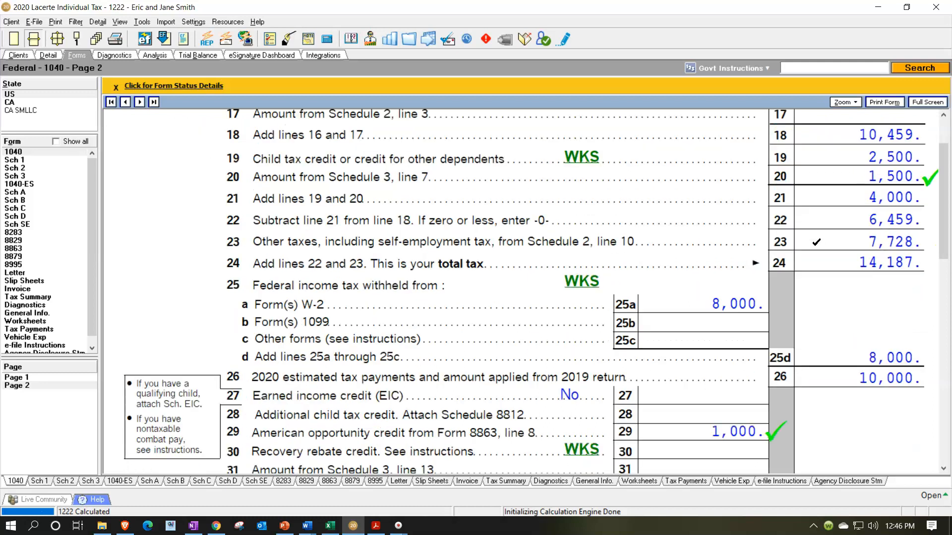
click(825, 236)
Switch to Acrobat Reader to consult the 1098-T tuition statement, and return to the Tax Formula sheet in Excel
click(330, 525)
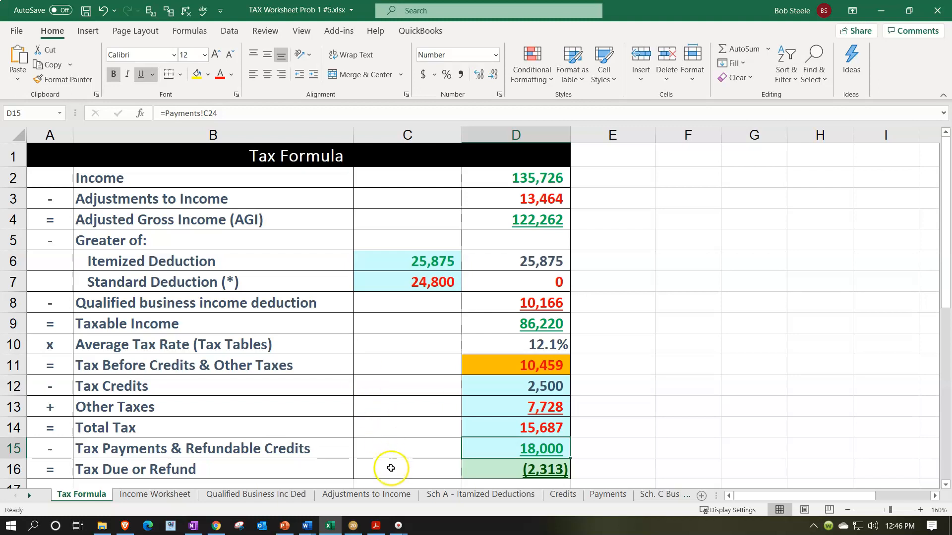
click(377, 525)
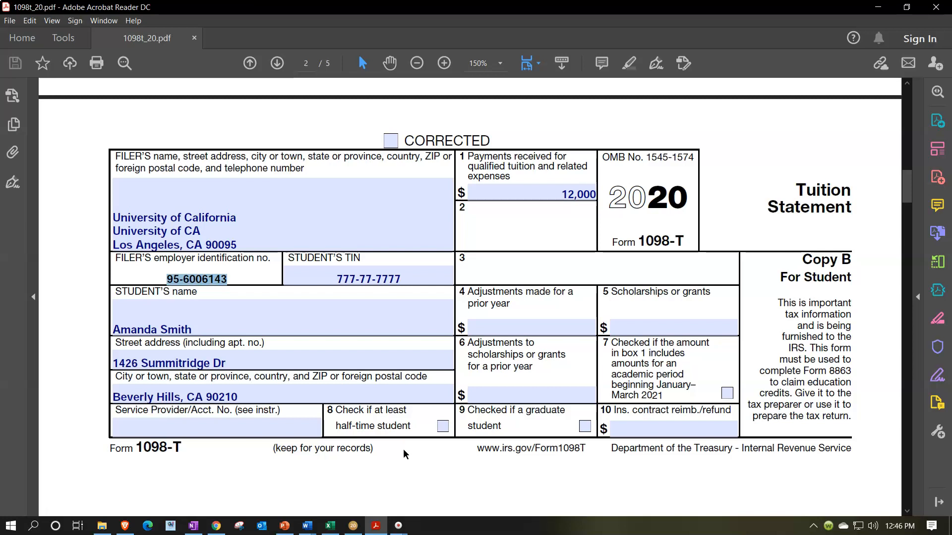
click(406, 453)
click(387, 469)
click(333, 527)
click(308, 318)
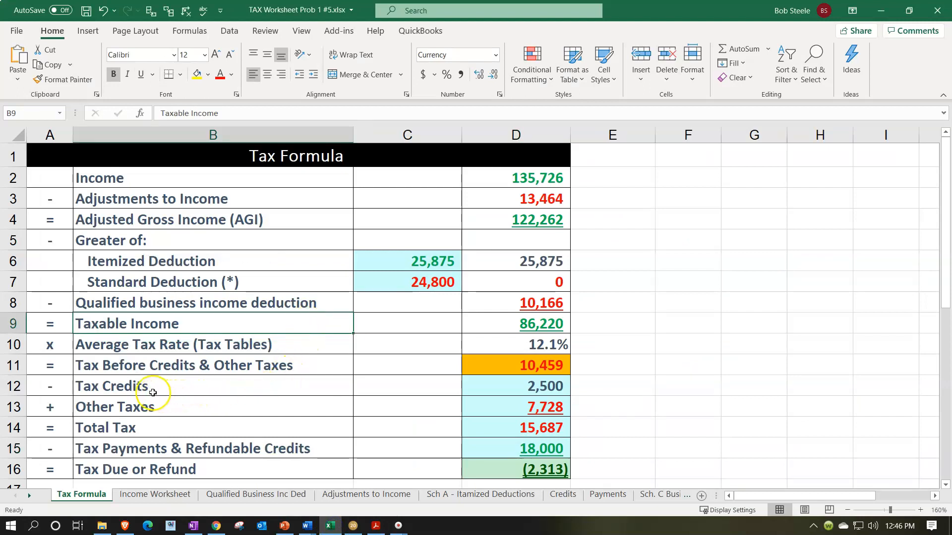
Compare the Tax Credits row with the Tax Payments & Refundable Credits row on the Tax Formula sheet
drag(150, 388, 485, 385)
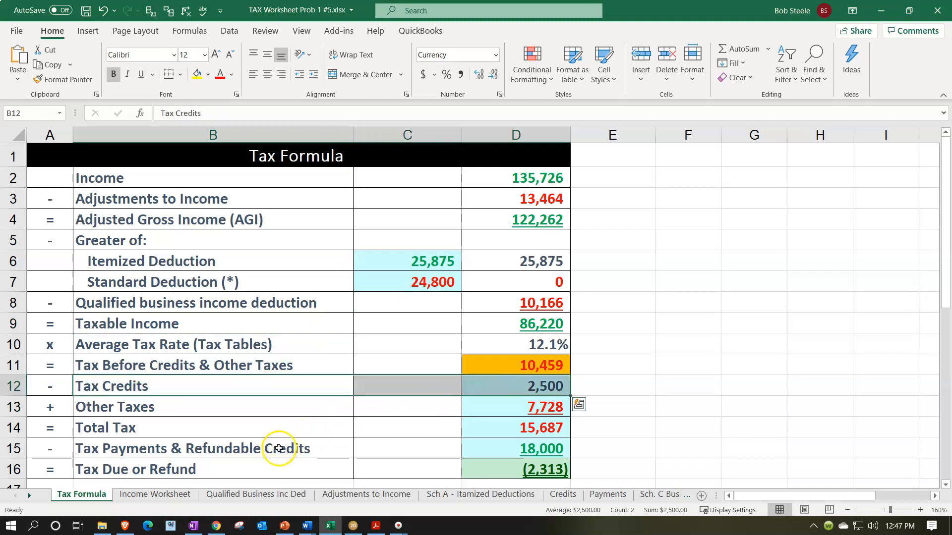
drag(279, 449, 475, 449)
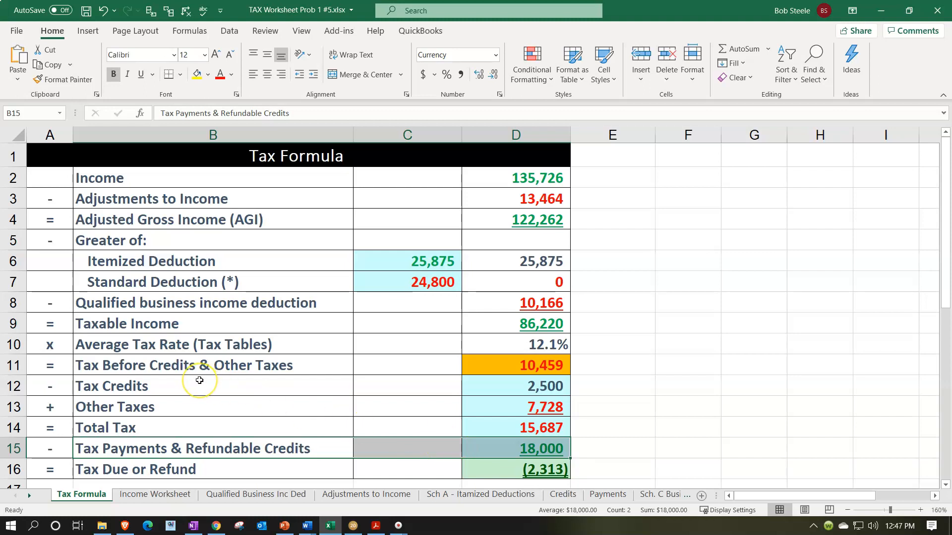
drag(200, 380, 492, 389)
drag(297, 448, 463, 445)
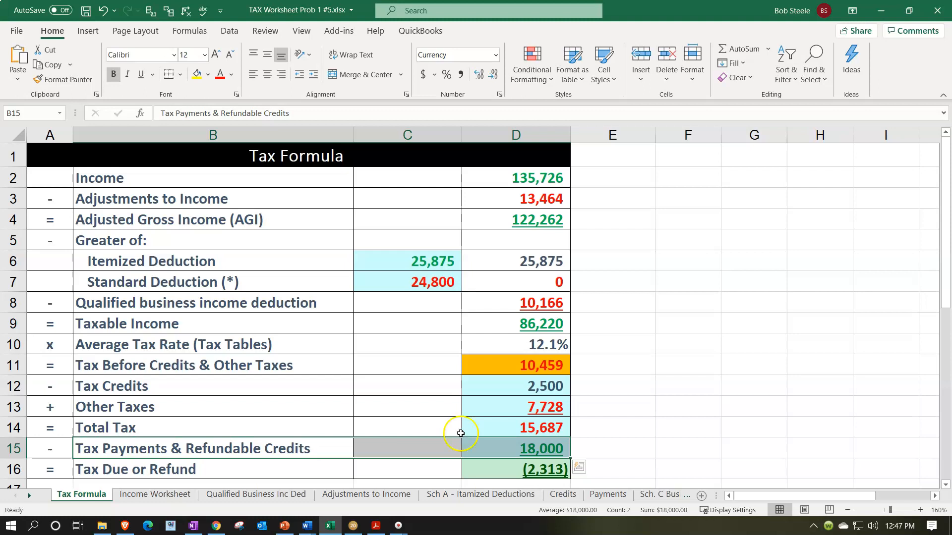
drag(334, 385, 483, 378)
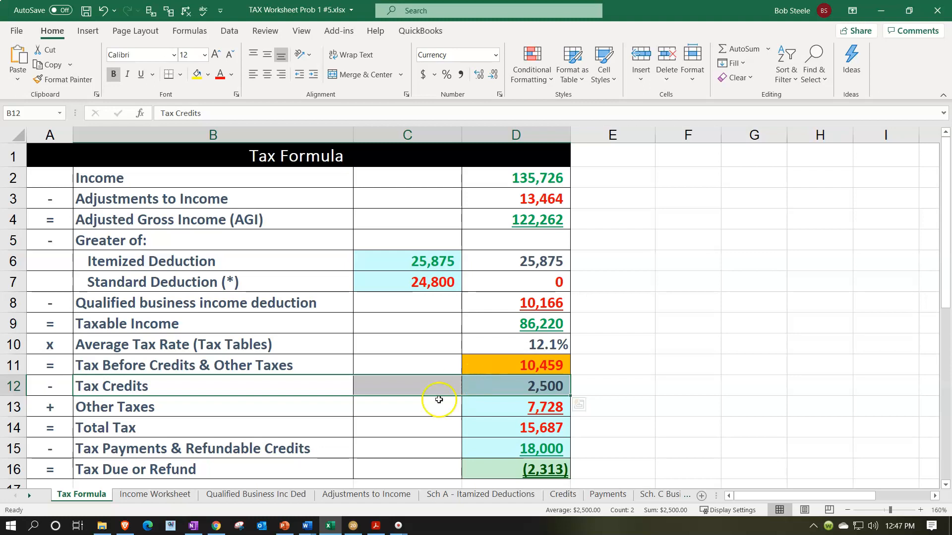
click(339, 444)
drag(339, 445, 518, 442)
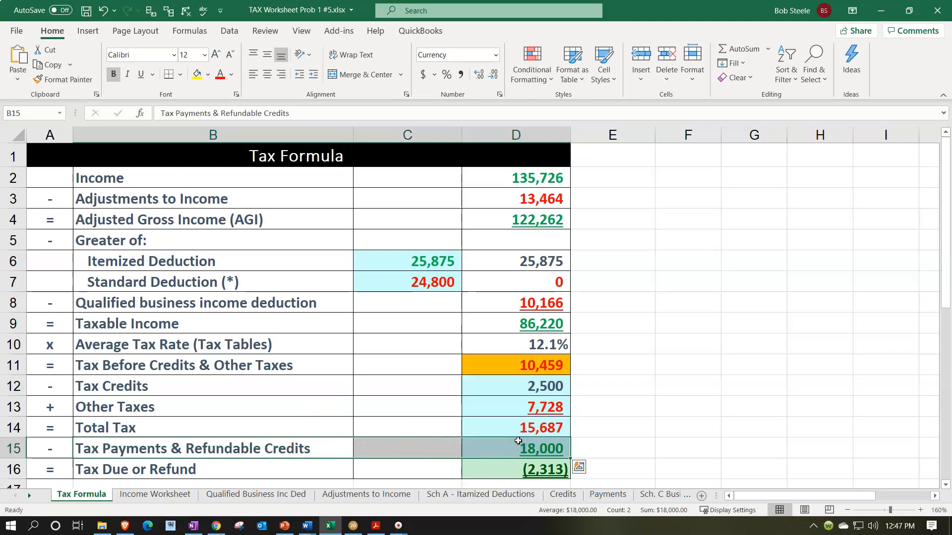
Enter 1500 as the Education Credit in cell C6 of the Credits sheet
click(560, 494)
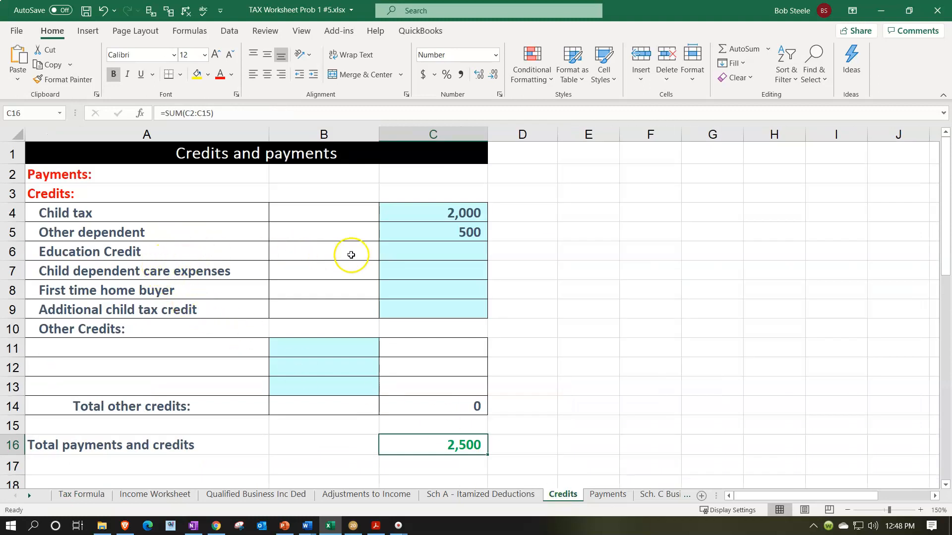
click(416, 255)
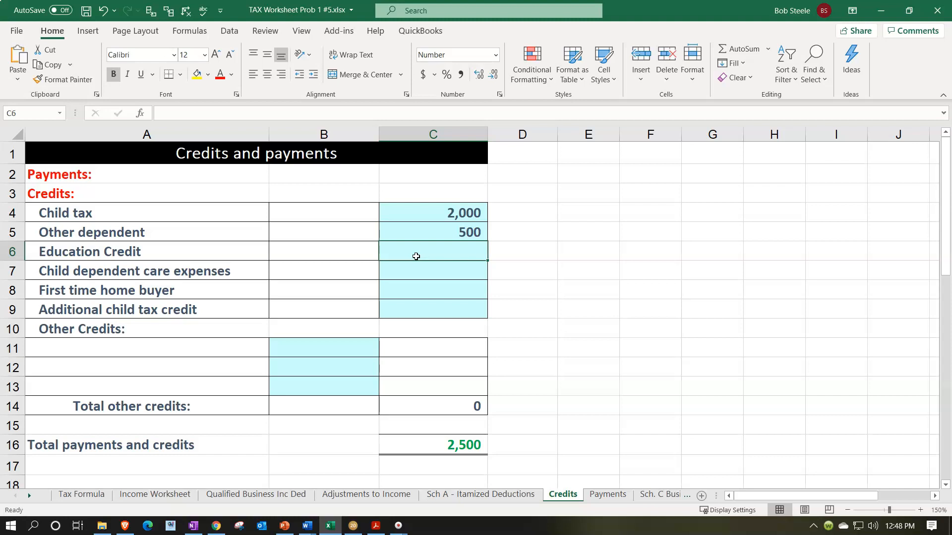
text(1500)
key(Return)
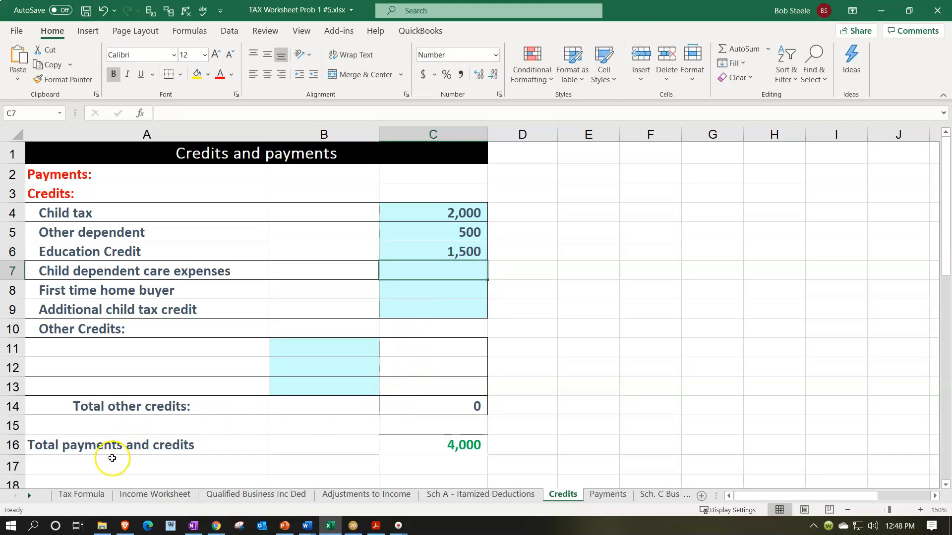
Check the Tax Payments & Refundable Credits line on the Tax Formula sheet against the updated tax credits
click(85, 495)
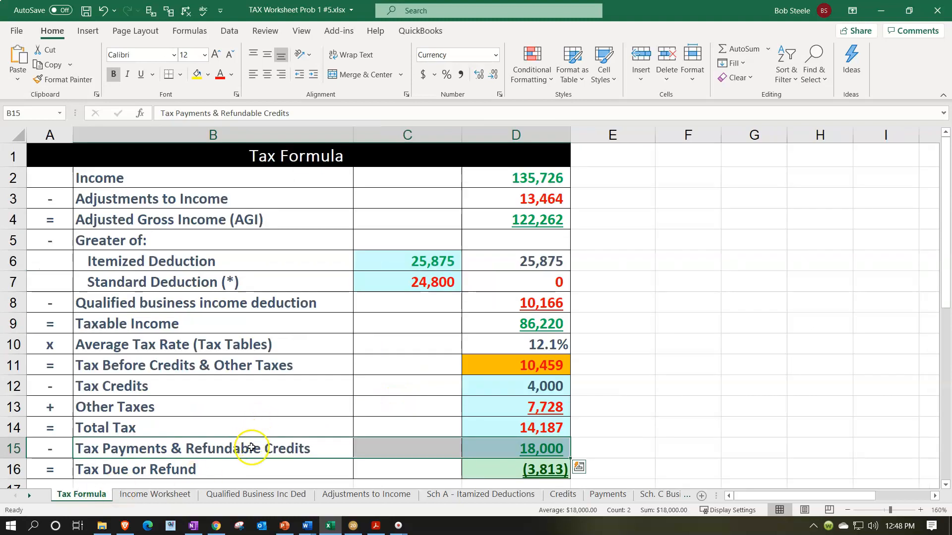
click(252, 448)
scroll(252, 448, down, 1)
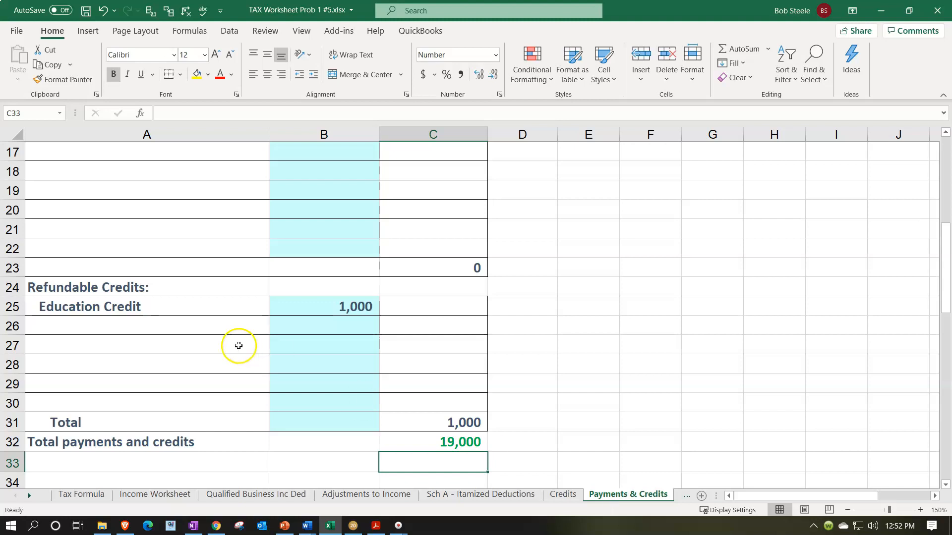
Examine the total W-2 withholding and total quarterly IRS payments on the Payments & Credits sheet
click(221, 330)
scroll(160, 338, up, 3)
scroll(160, 338, up, 2)
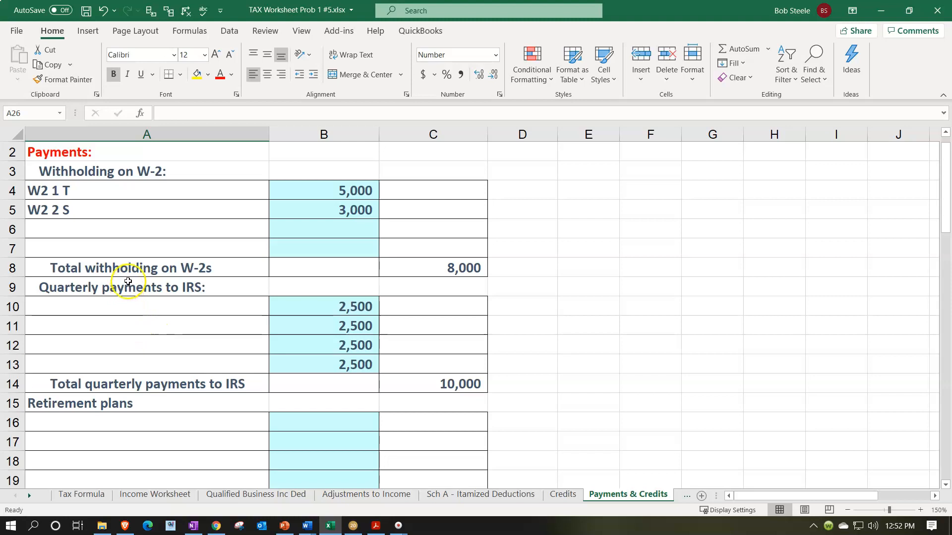
click(434, 262)
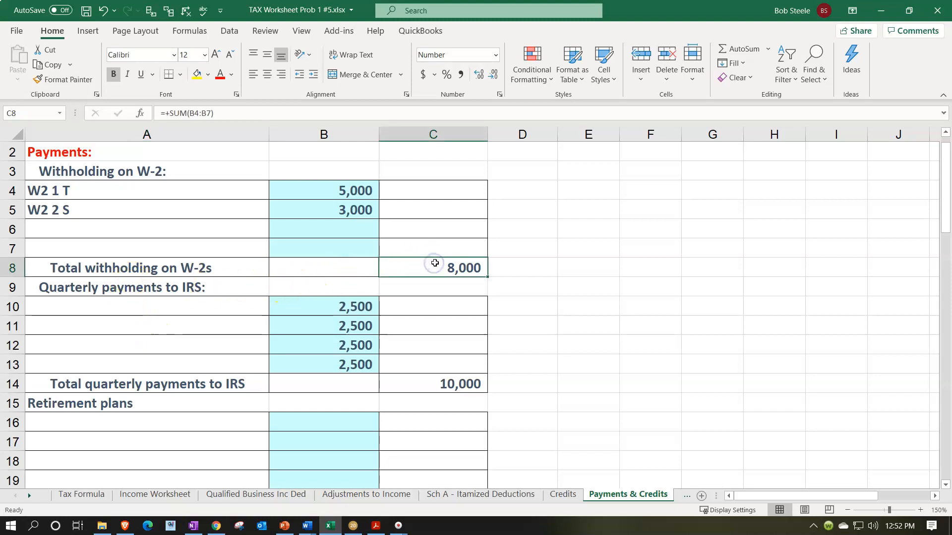
scroll(434, 263, down, 1)
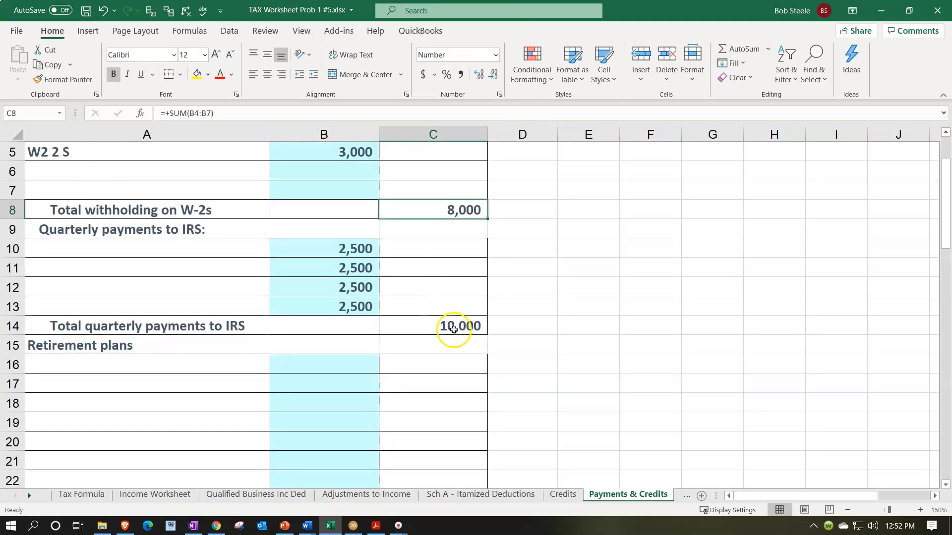
click(454, 326)
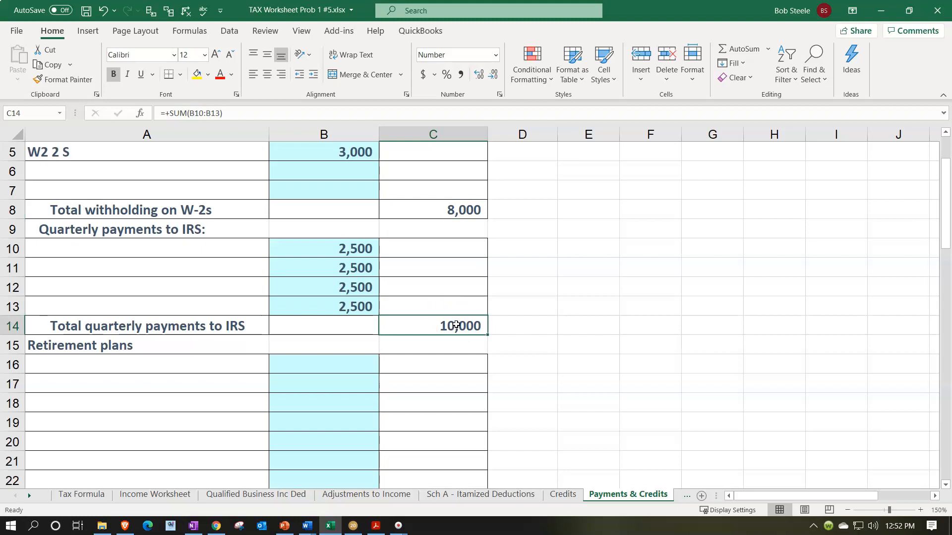
Inspect the refundable education credit and the formula behind the total payments and credits in cell C32
scroll(456, 325, down, 4)
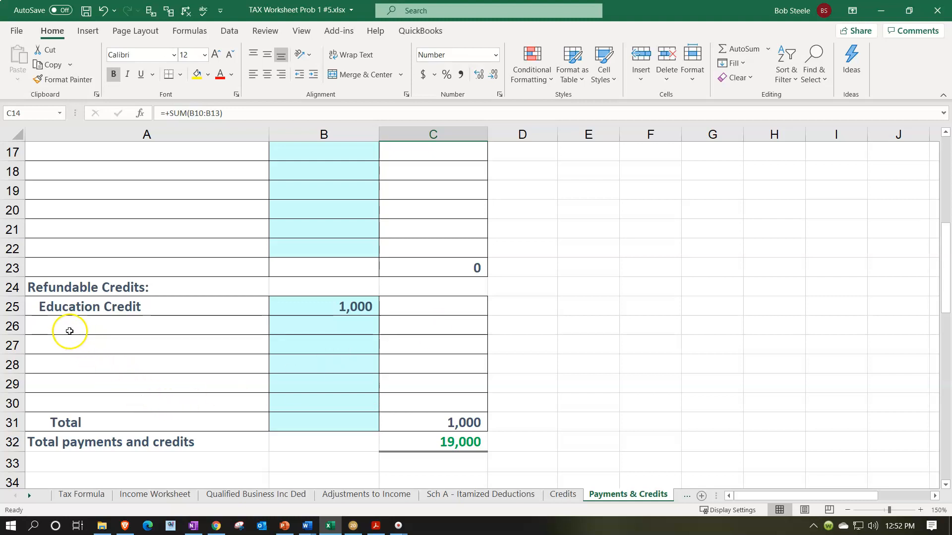
click(291, 308)
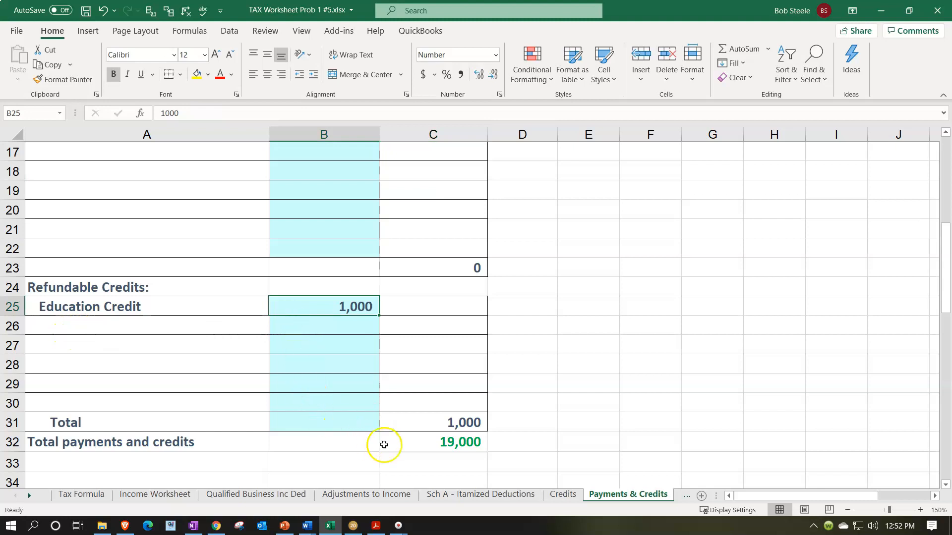
double_click(385, 442)
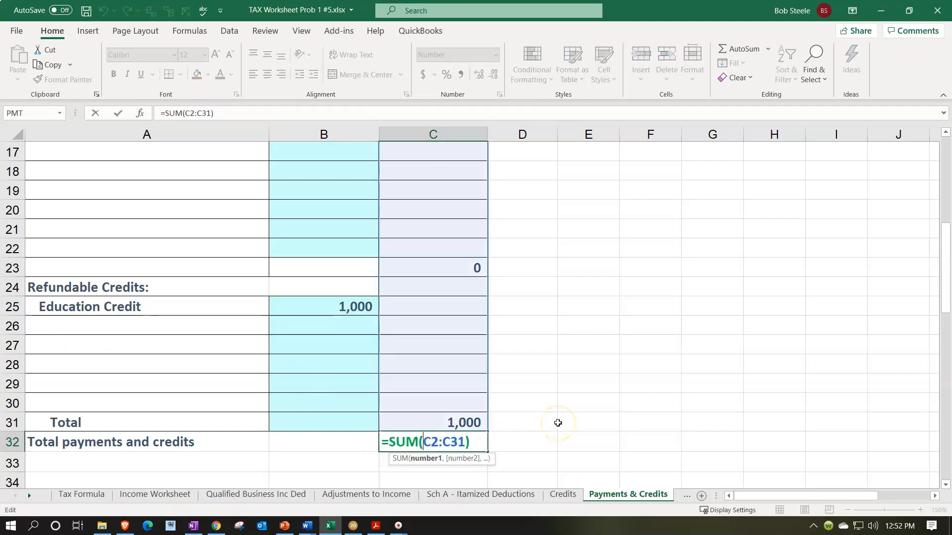
key(Return)
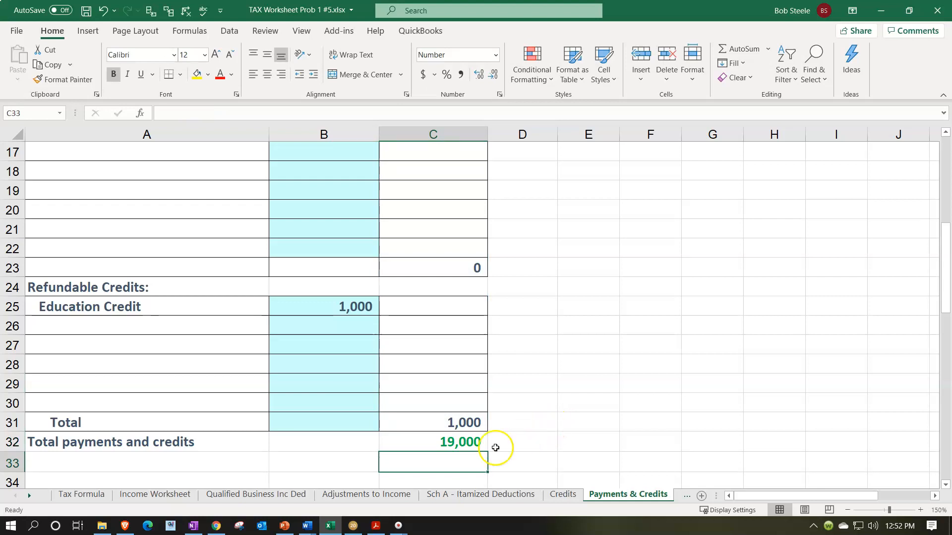
Walk through the Tax Formula lines from Tax Before Credits & Other Taxes down to Tax Due or Refund
click(94, 498)
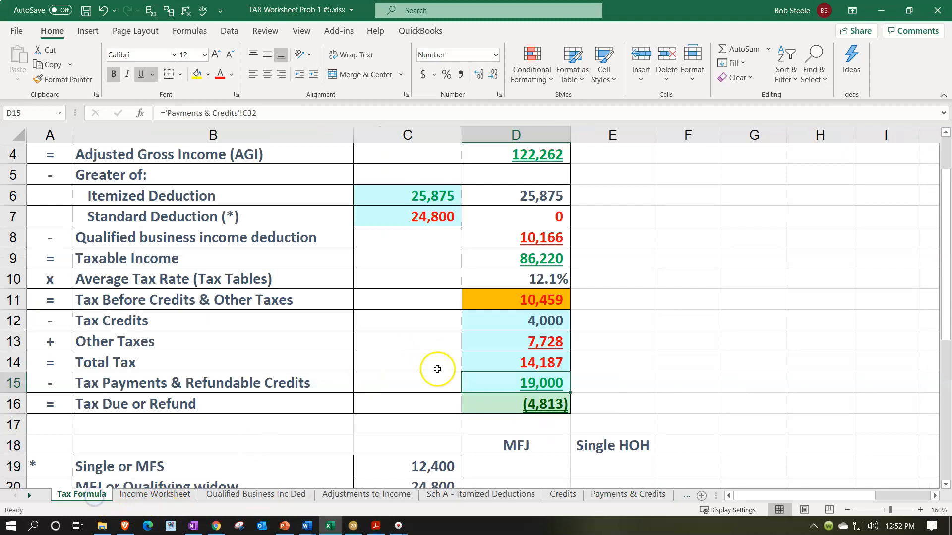
scroll(436, 368, up, 1)
click(491, 323)
scroll(494, 324, down, 1)
scroll(494, 325, down, 2)
click(494, 301)
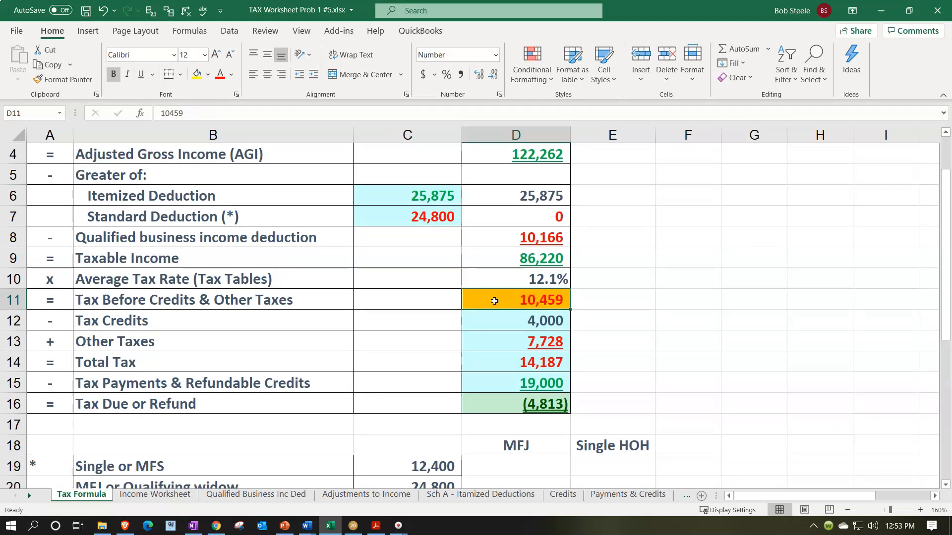
click(482, 319)
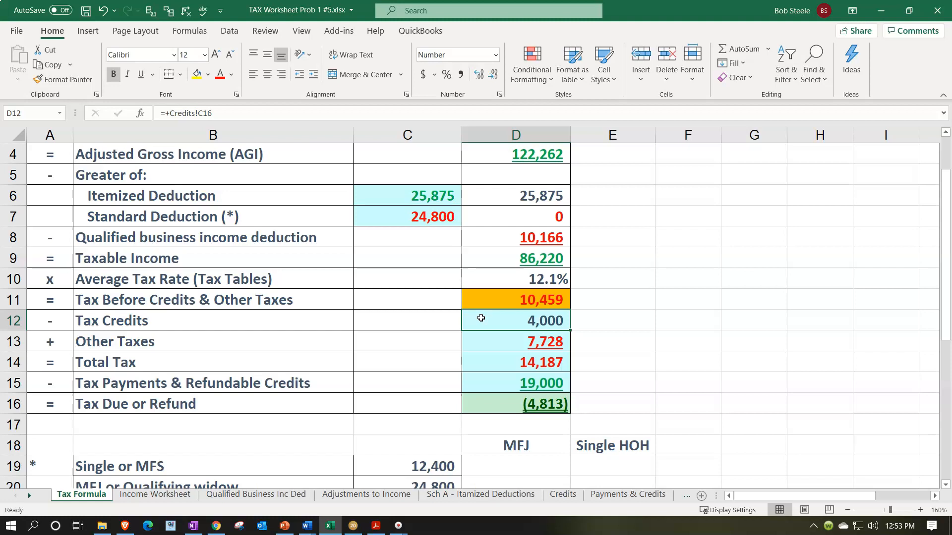
click(485, 342)
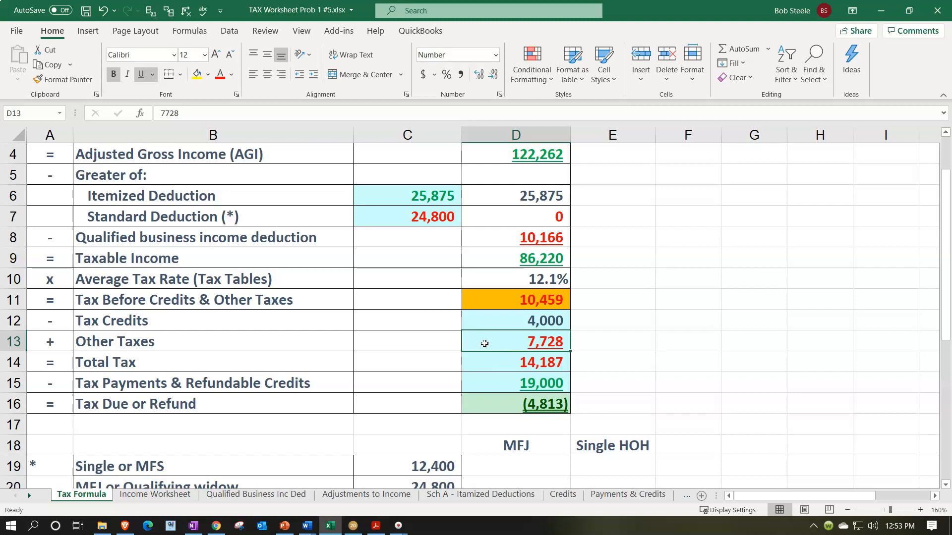
click(487, 358)
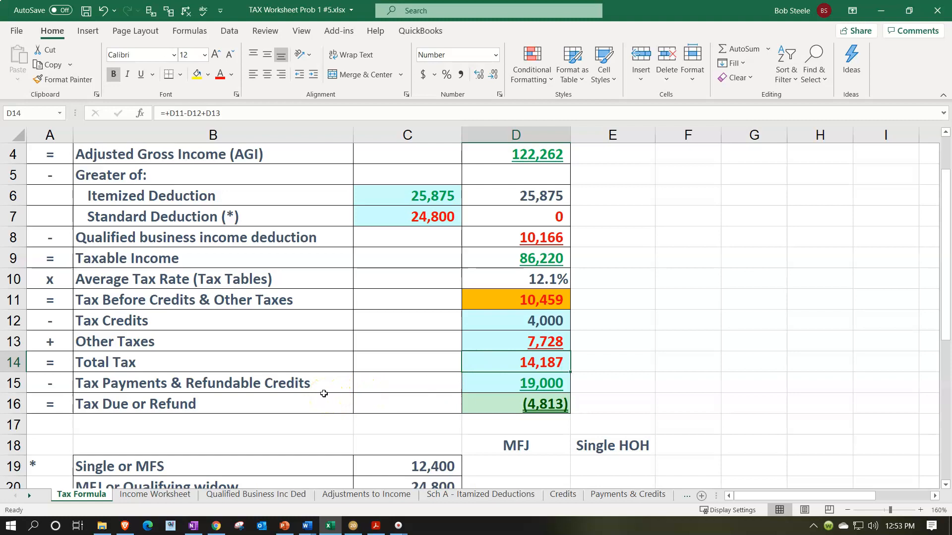
click(486, 385)
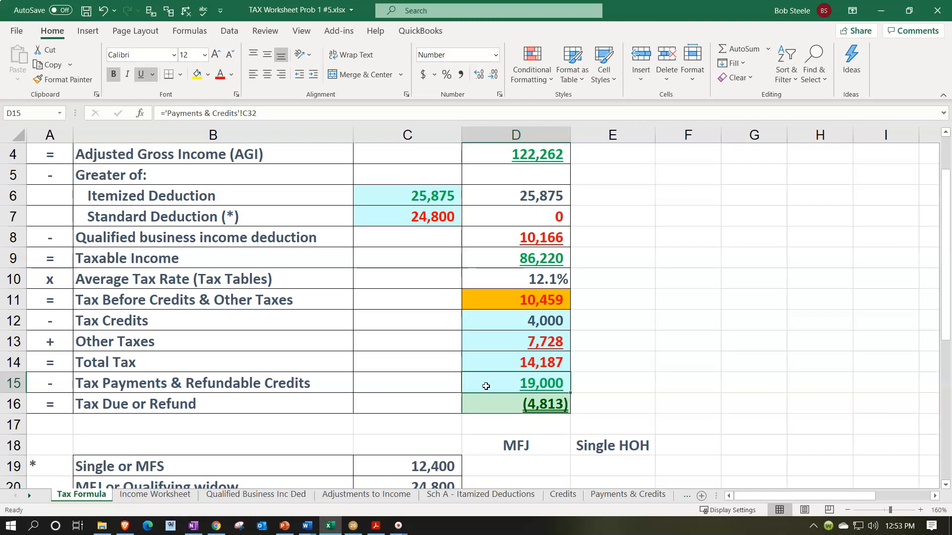
click(496, 405)
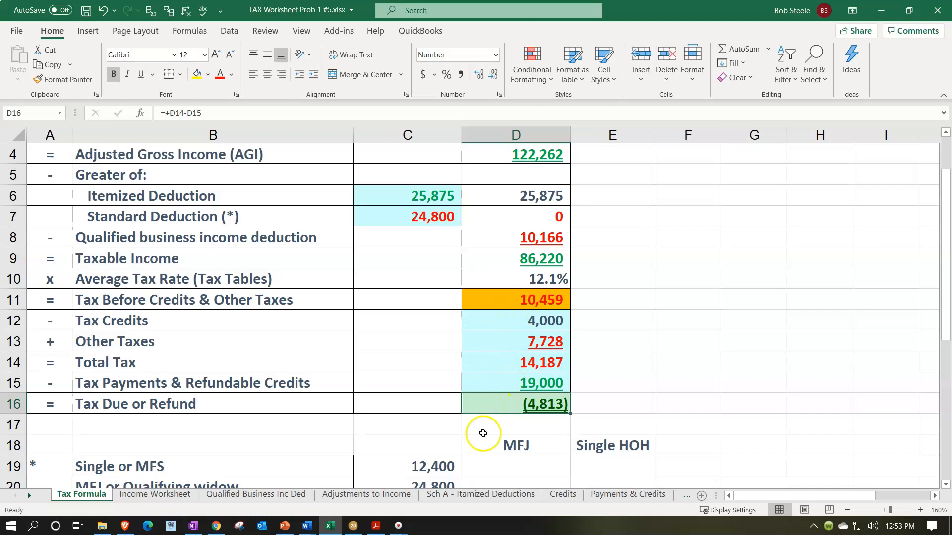
Switch to Lacerte to view the income and deduction lines on Form 1040 page 1, and return to the Excel worksheet
click(352, 526)
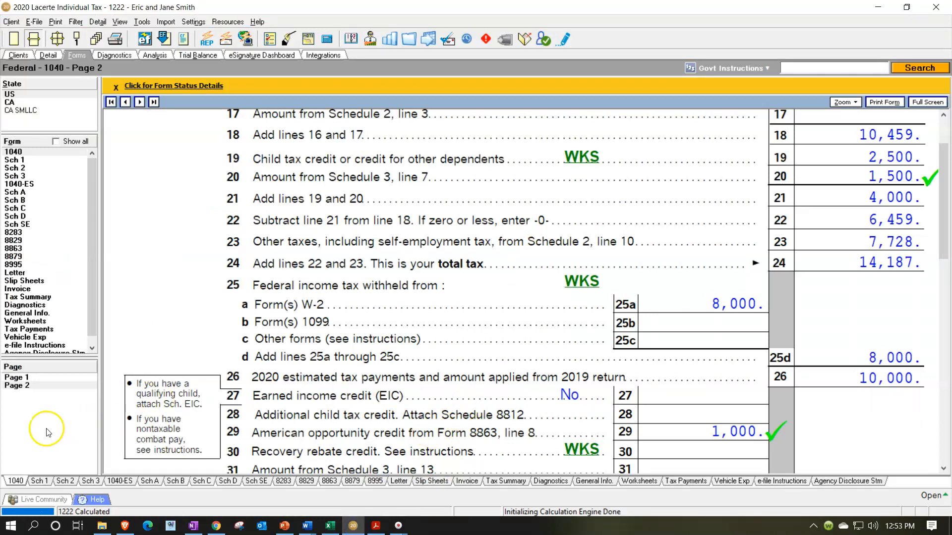
click(18, 378)
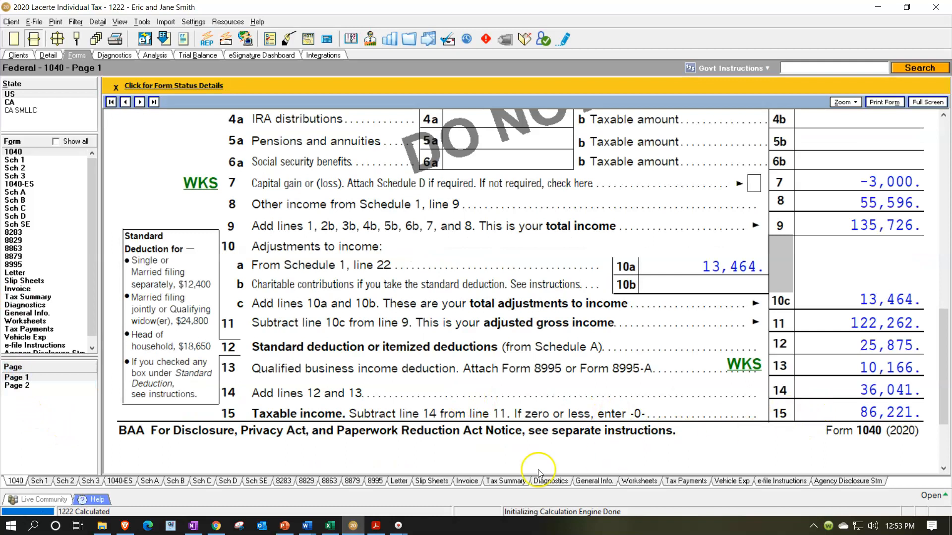
click(330, 525)
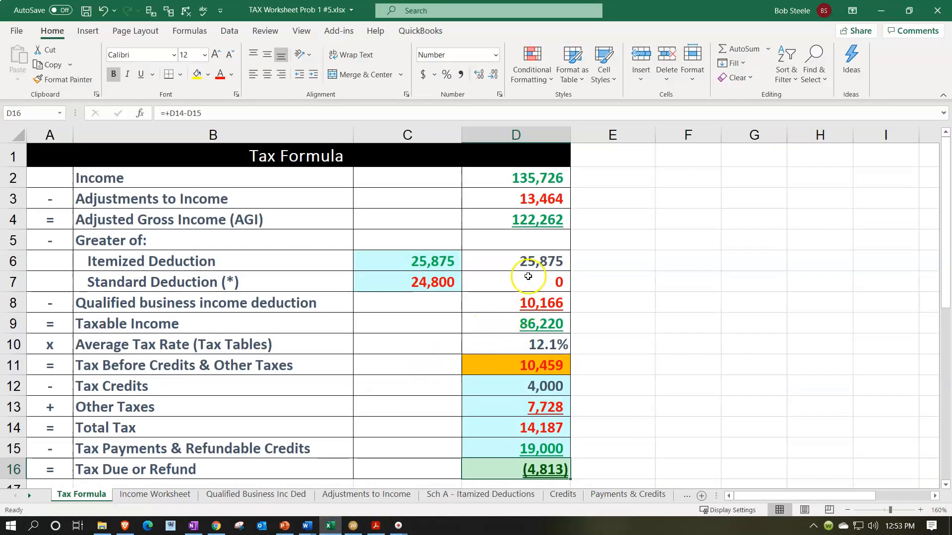
Compare Tax Before Credits & Other Taxes in cell D11 with line 16 on Form 1040 page 2 in Lacerte, and return to Excel
scroll(448, 342, down, 1)
click(499, 298)
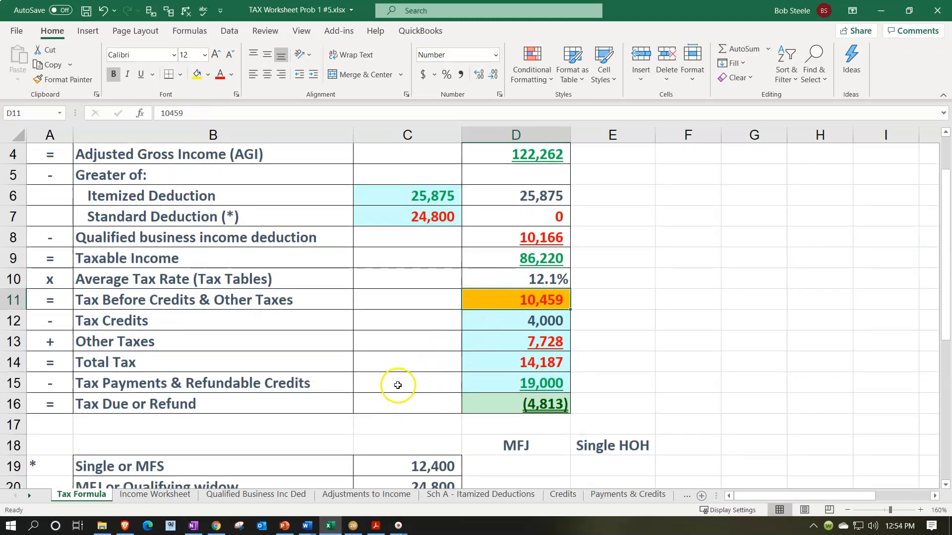
click(352, 525)
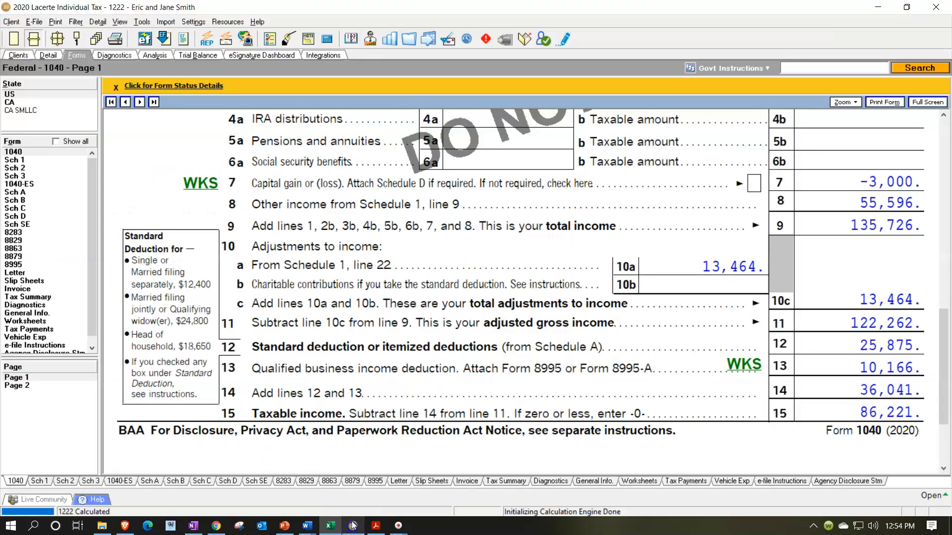
click(17, 385)
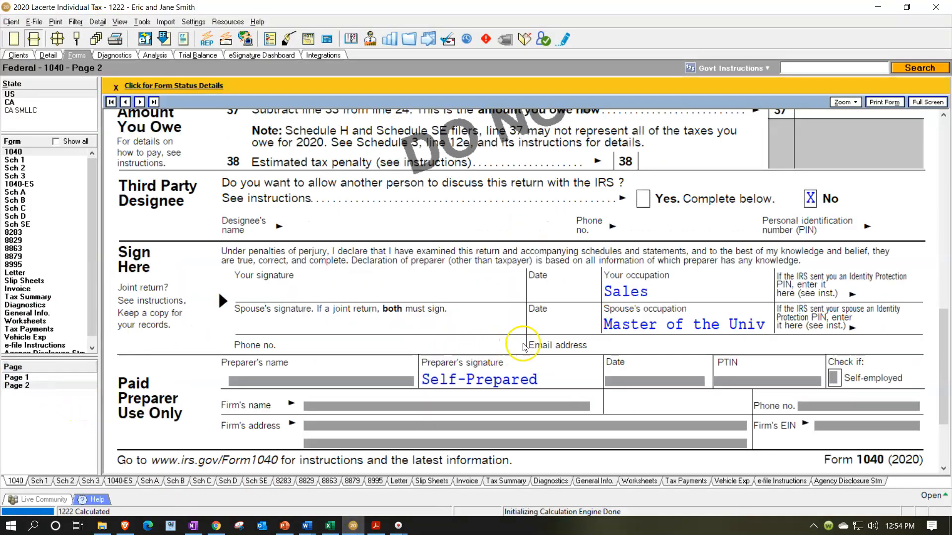
scroll(523, 332, up, 3)
scroll(524, 332, up, 10)
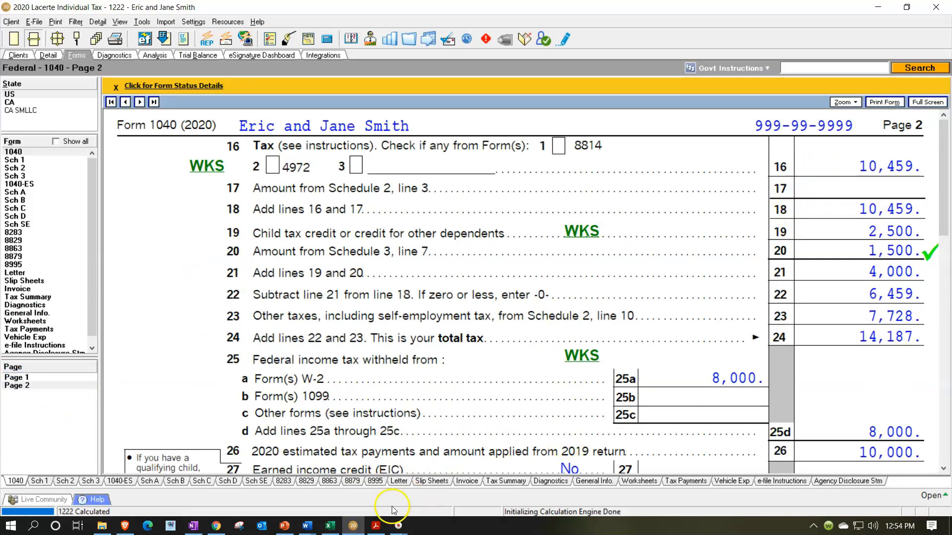
click(352, 526)
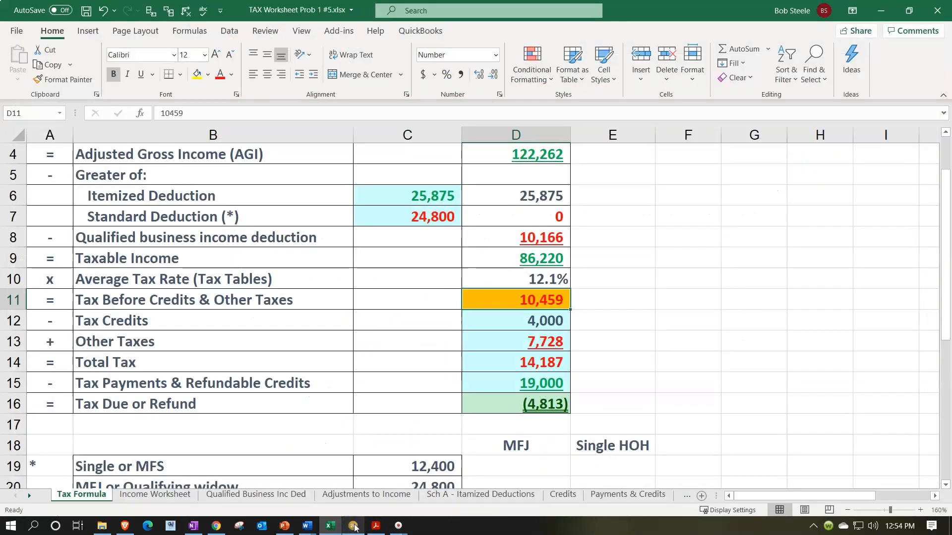
Move the Lacerte check mark from Form 1040 line 20 to line 21, and check it against Tax Credits in Excel cell D12
click(353, 526)
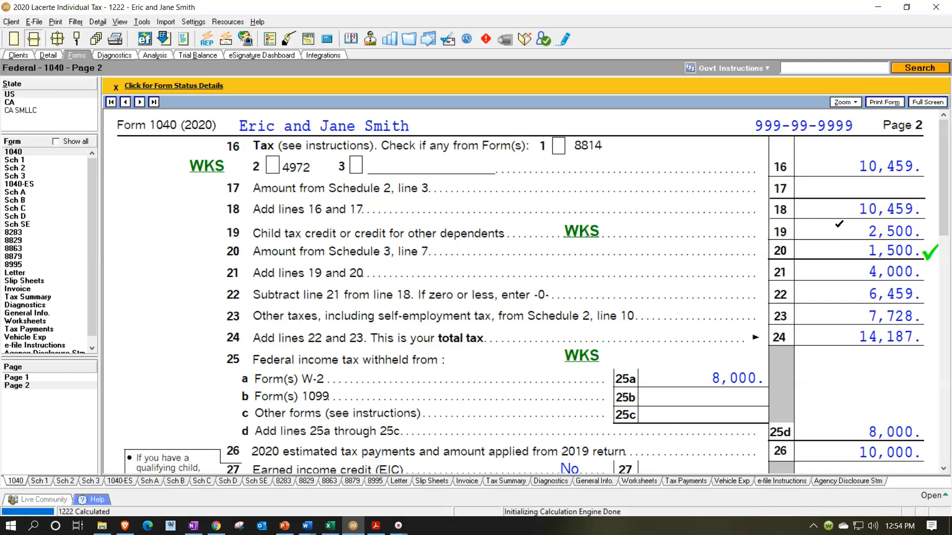
click(841, 251)
click(842, 271)
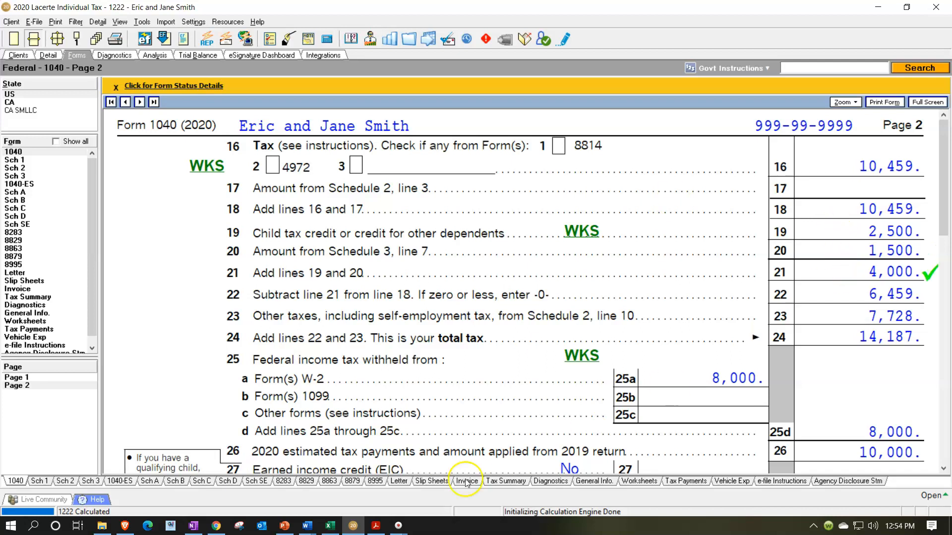
click(330, 526)
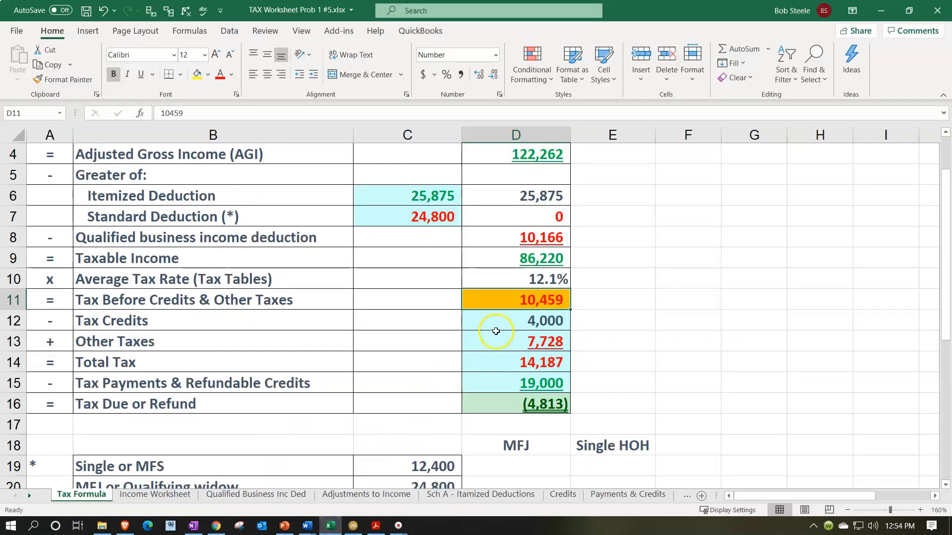
click(495, 329)
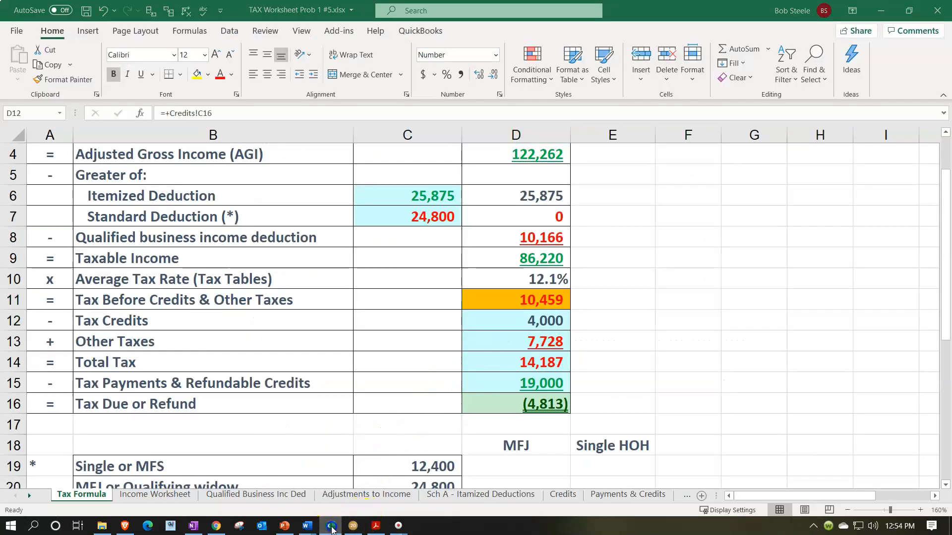
Compare line 23, other taxes, on the Lacerte Form 1040 with Other Taxes in Excel cell D13, and return to Lacerte
click(331, 526)
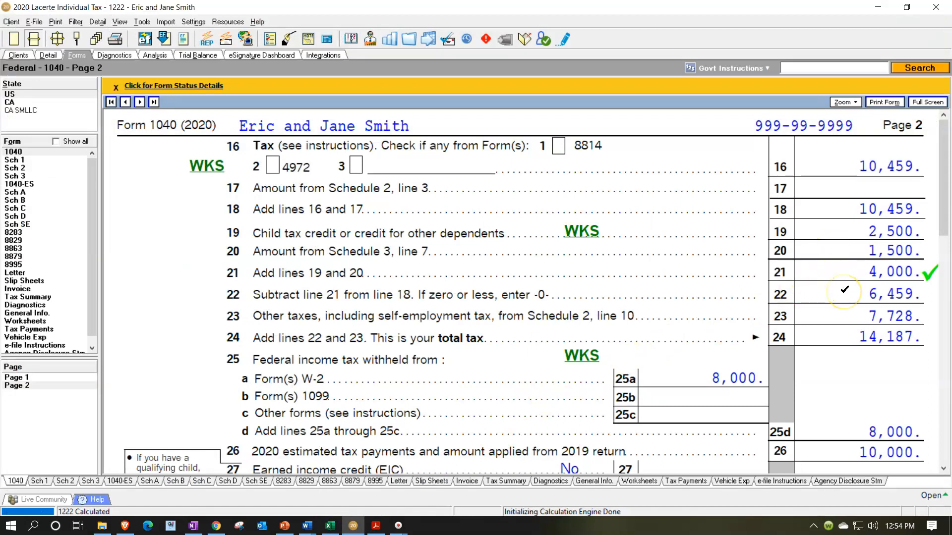
click(844, 309)
click(330, 526)
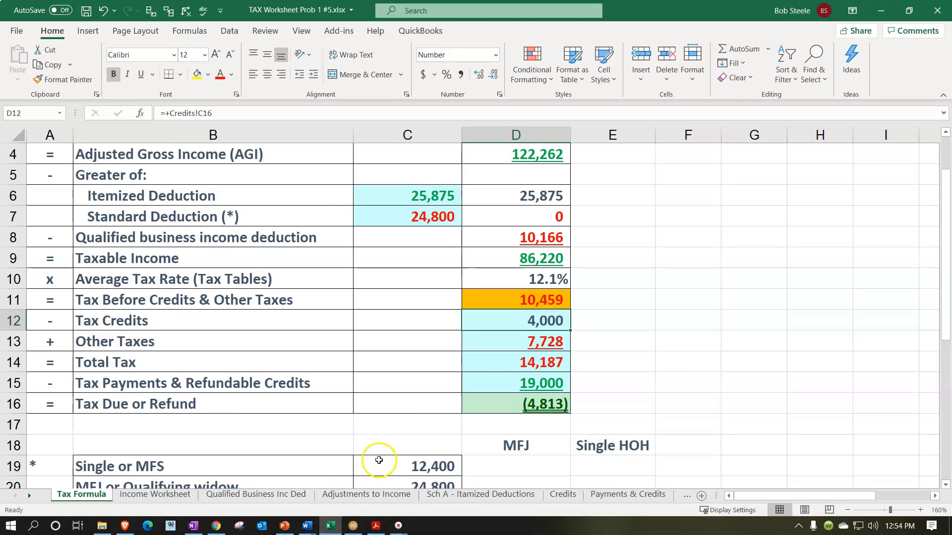
click(489, 342)
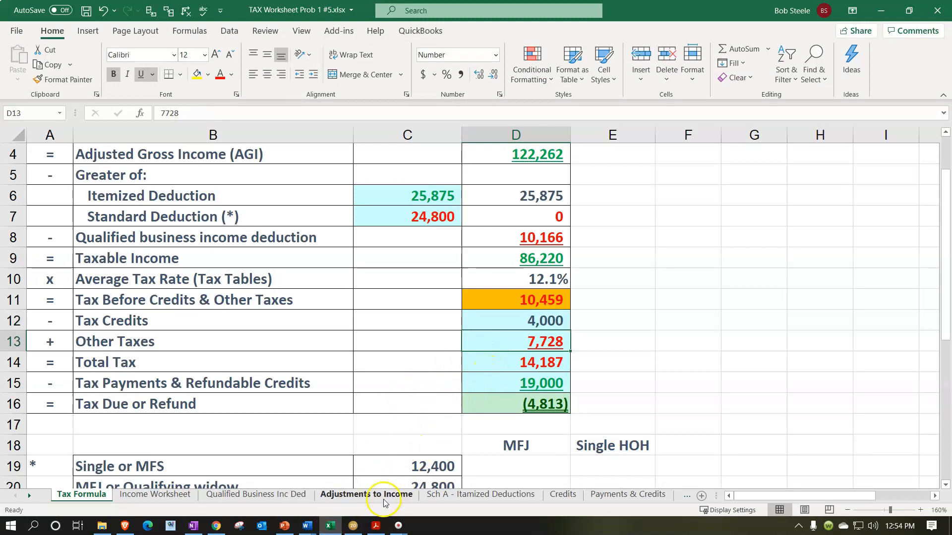
click(329, 526)
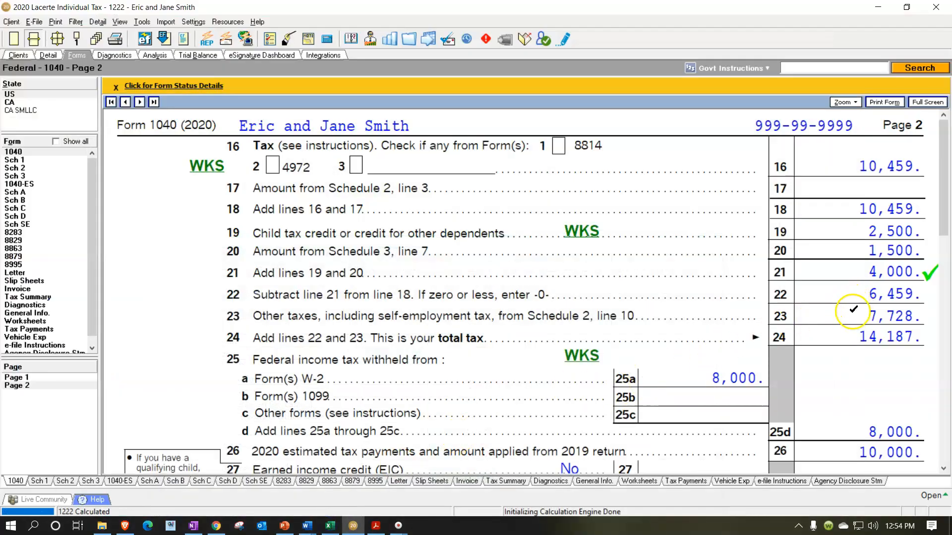
Add a check mark to the total tax on Form 1040 line 24, and check it against Total Tax in Excel cell D14
click(846, 335)
click(672, 434)
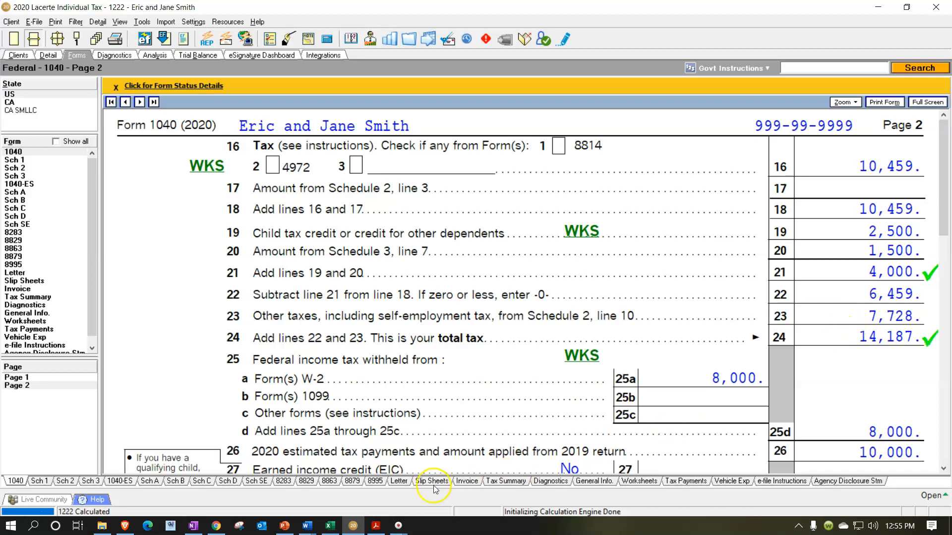
click(330, 526)
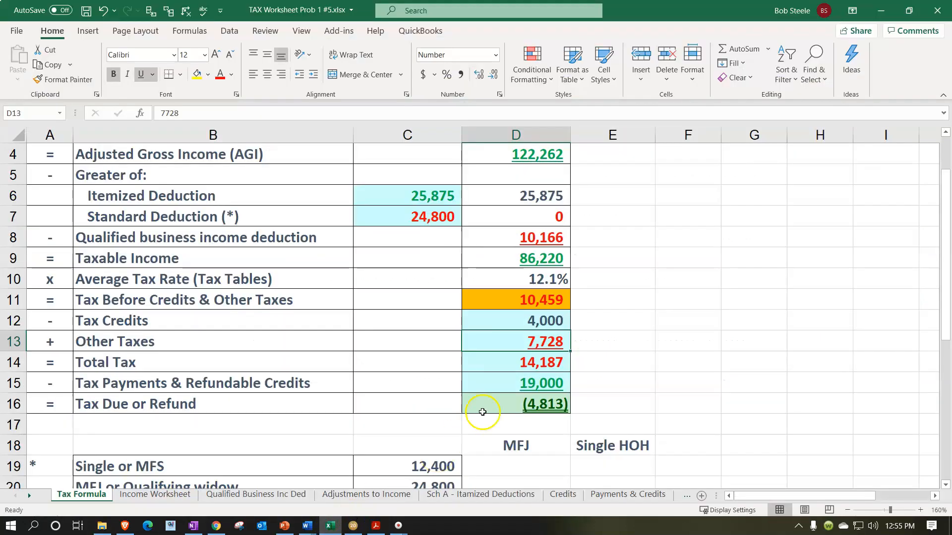
click(497, 364)
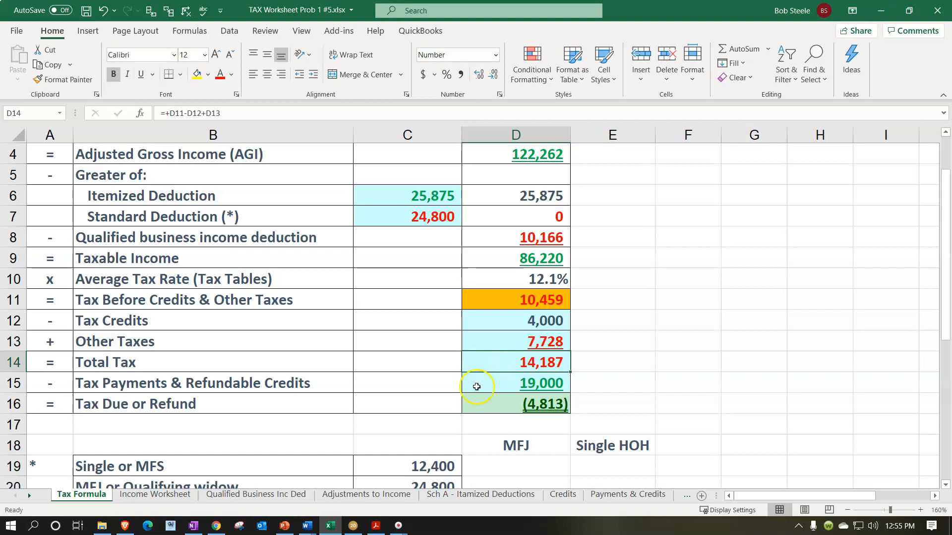
Switch to Lacerte and examine the credits, withholding, estimated payments, American opportunity credit, total payments and refund lines on Form 1040 page 2
click(335, 527)
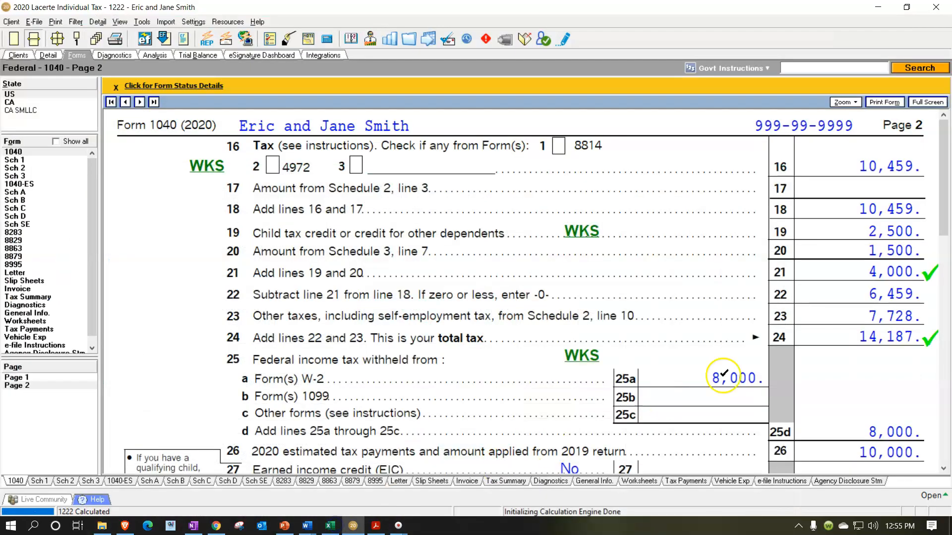
scroll(803, 325, down, 2)
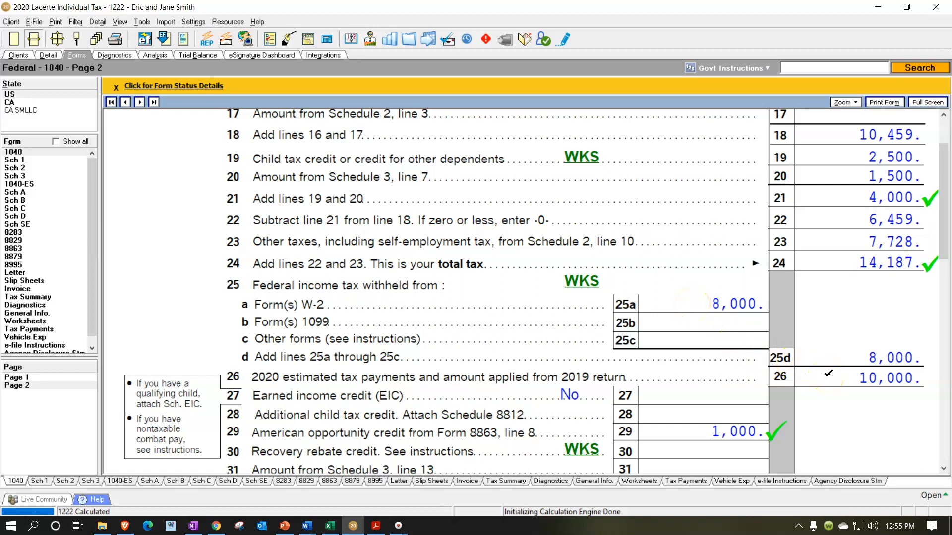
scroll(828, 374, down, 3)
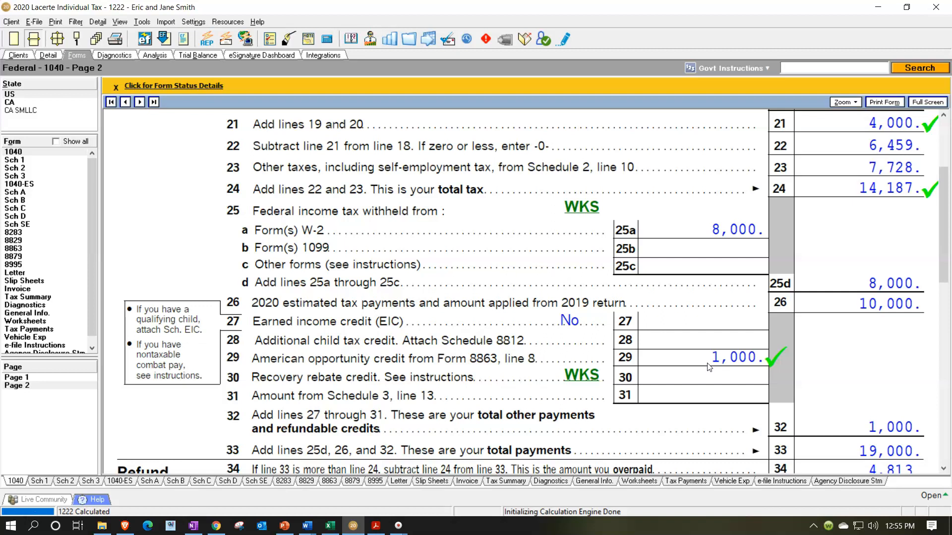
scroll(709, 367, up, 6)
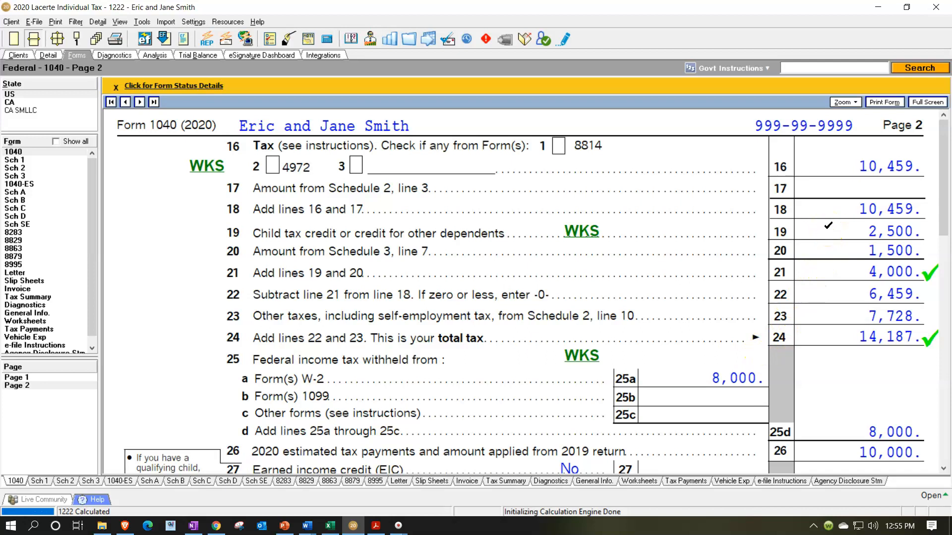
scroll(829, 231, down, 3)
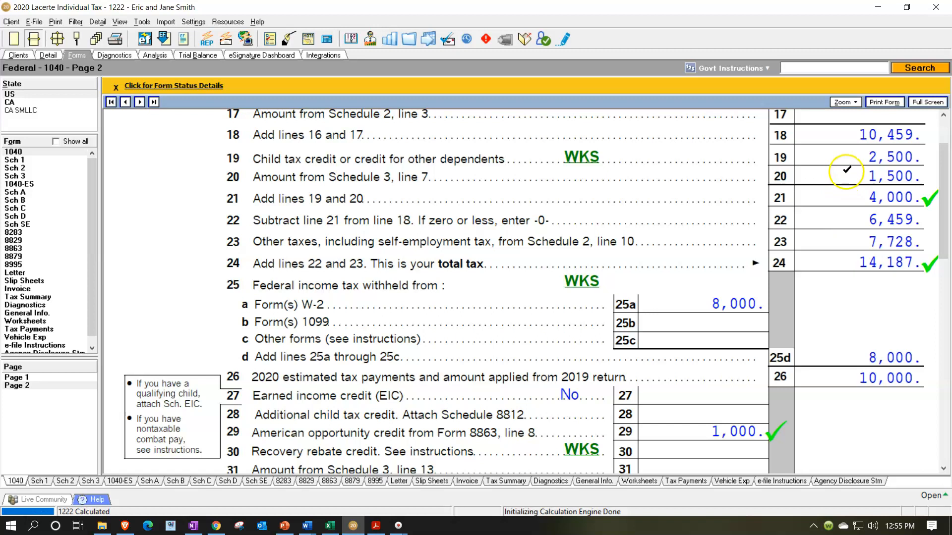
scroll(770, 372, down, 3)
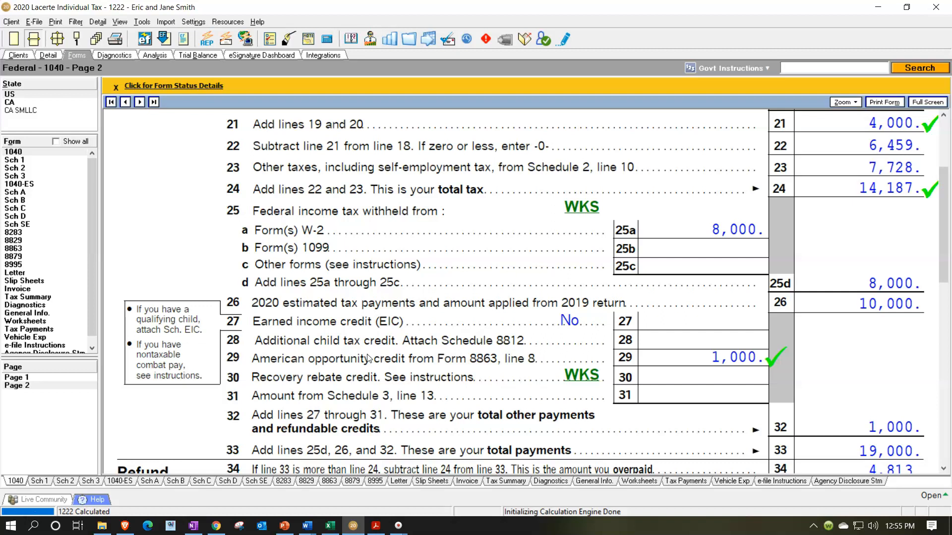
scroll(367, 358, up, 2)
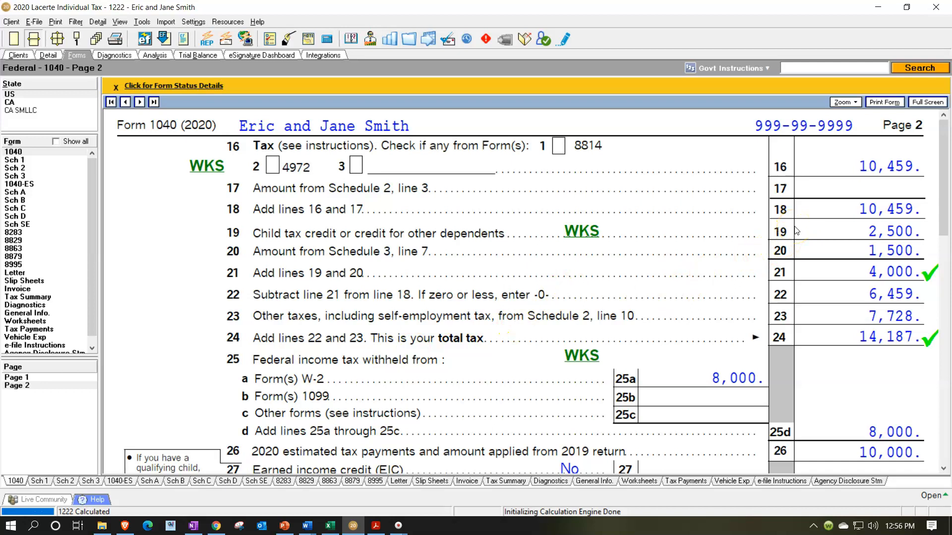
scroll(795, 229, down, 1)
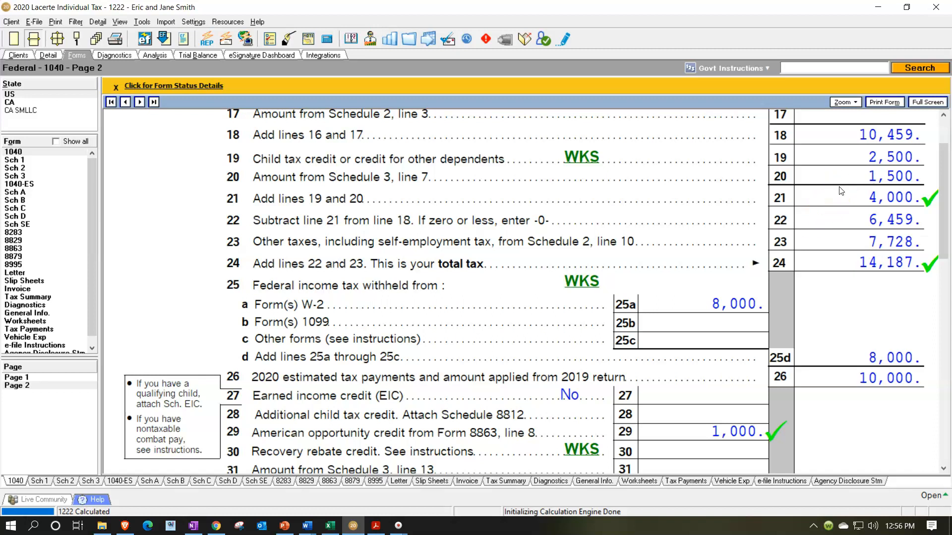
scroll(789, 287, down, 2)
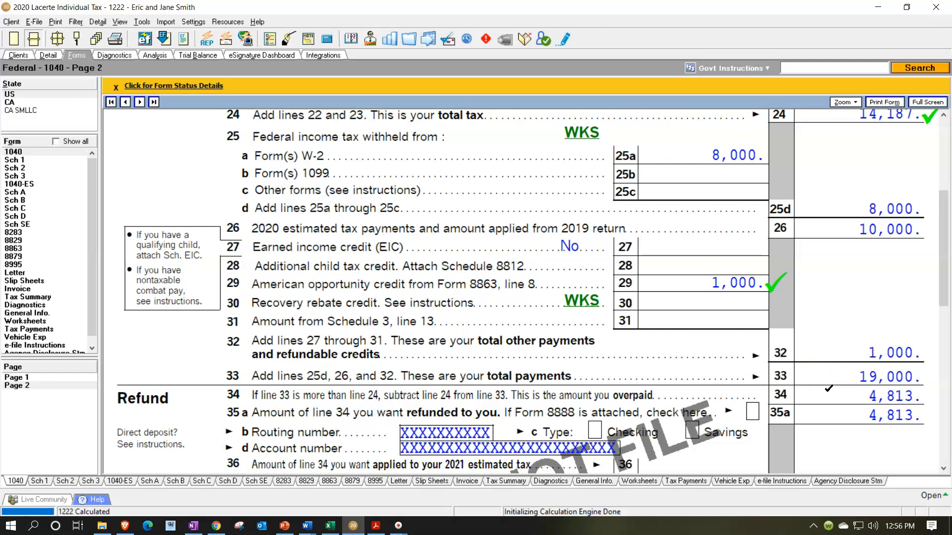
Open Calculator and subtract the 19,000 total payments from the 14,187 total tax
key(XF86Calculator)
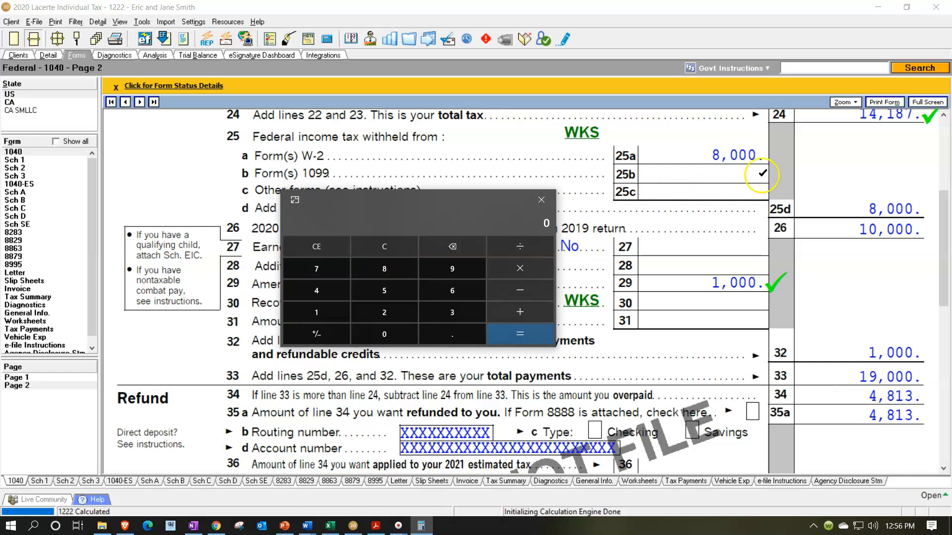
text(1418719000)
key(Return)
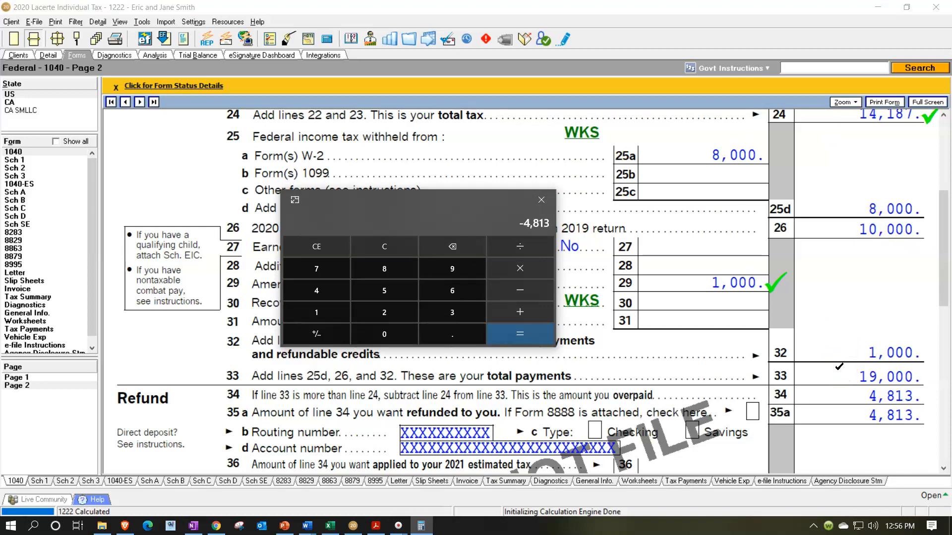